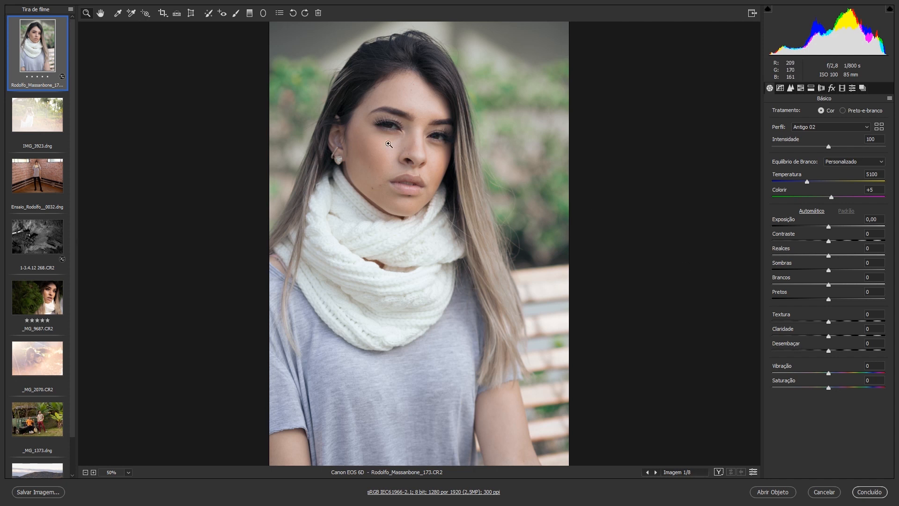
Try Texture at +100 on the white-scarf portrait with the face viewed at 100%.
click(406, 130)
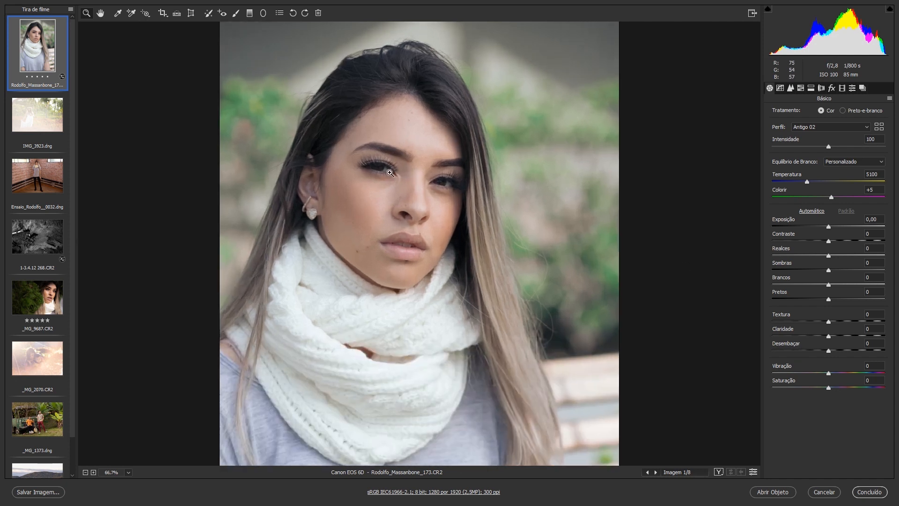
click(390, 172)
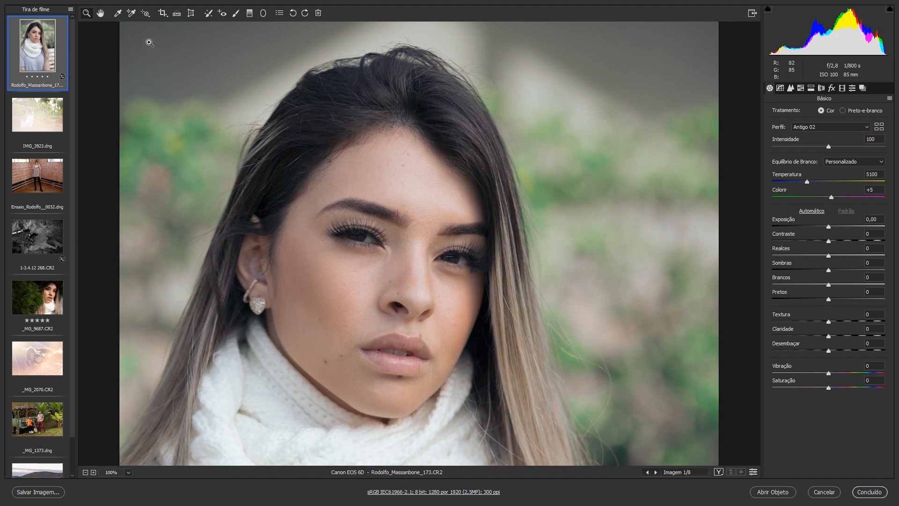
click(100, 12)
drag(378, 276, 372, 226)
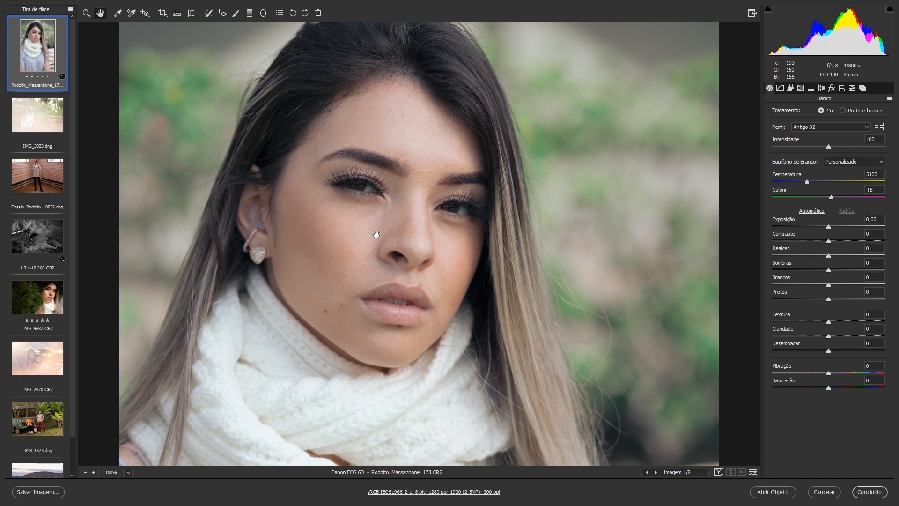
drag(830, 323, 898, 327)
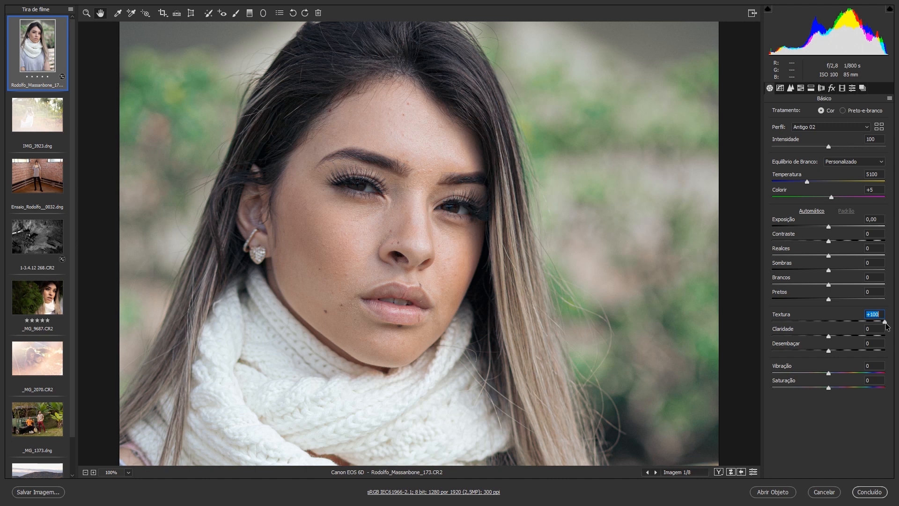
Try the scarf portrait's Texture at -100 and inspect the facial skin up close.
drag(885, 323, 771, 322)
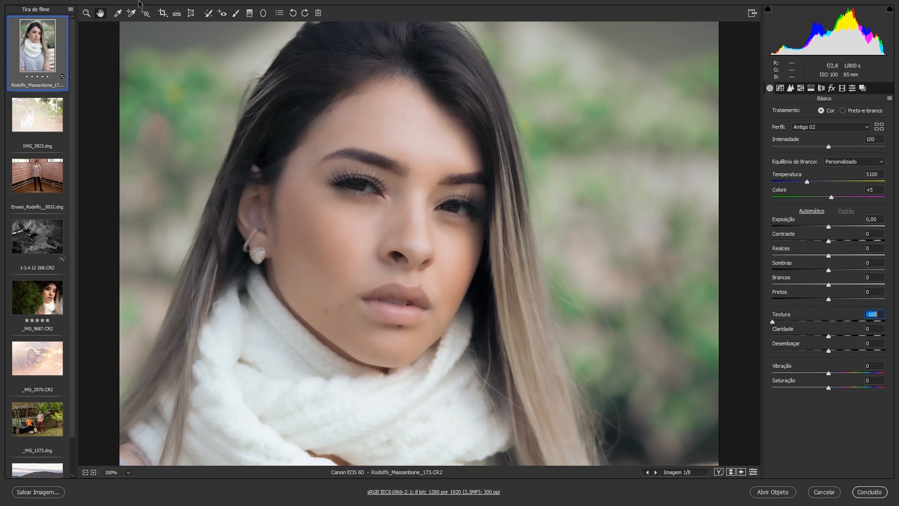
click(86, 13)
click(340, 235)
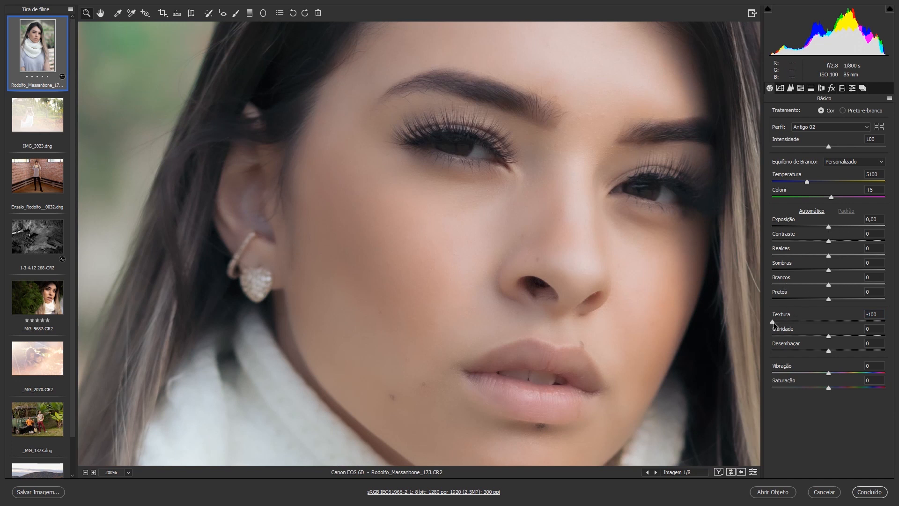
scroll(484, 241, up, 3)
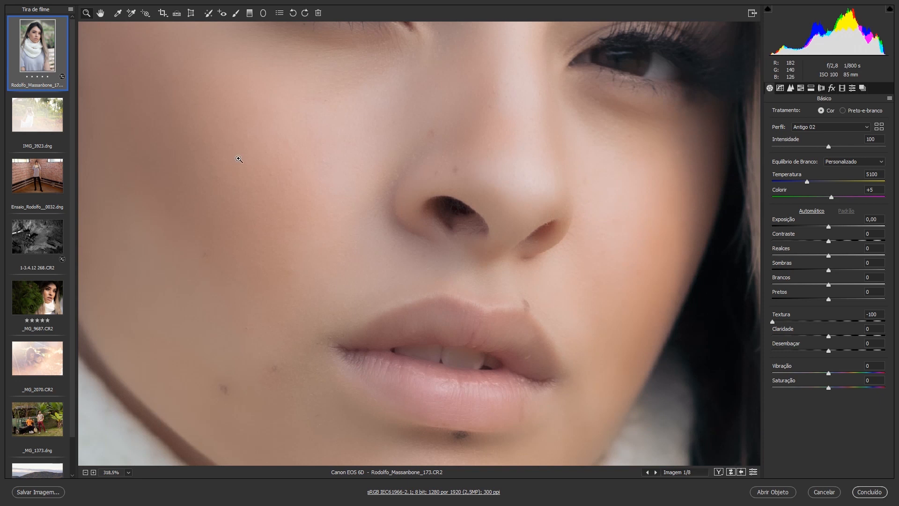
scroll(416, 241, down, 3)
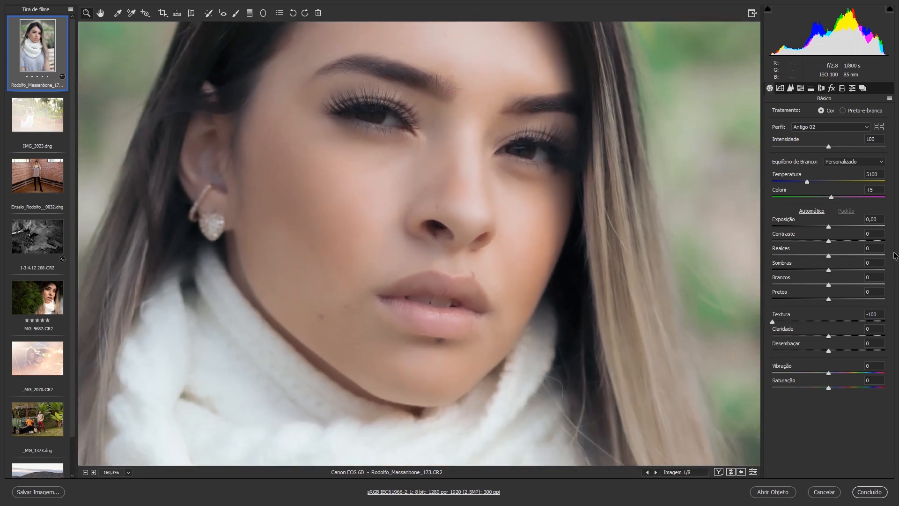
Compare the scarf portrait's Texture at +100, settle it at -20, and fit the whole photo in view.
drag(771, 322, 885, 321)
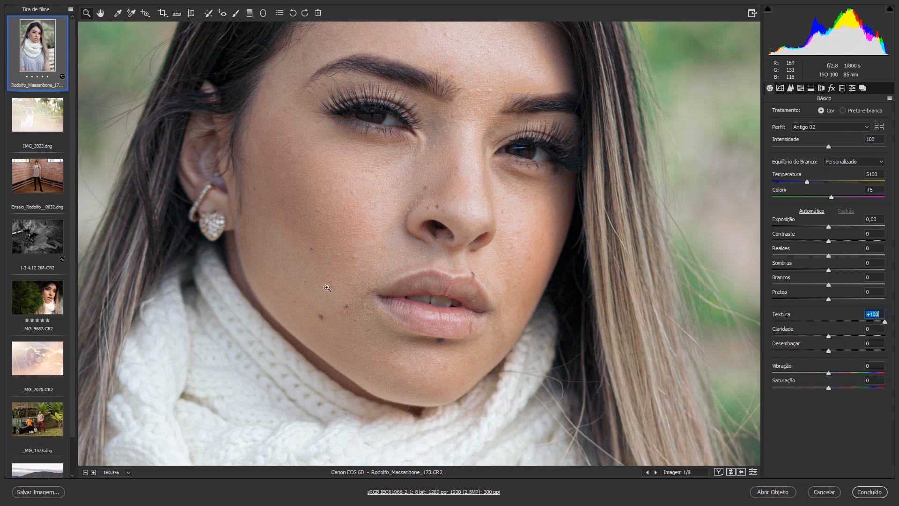
click(814, 321)
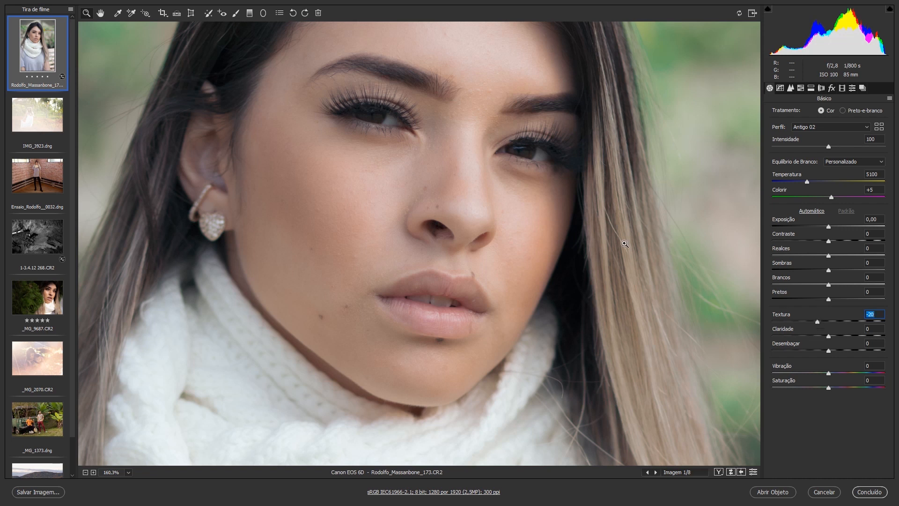
click(128, 472)
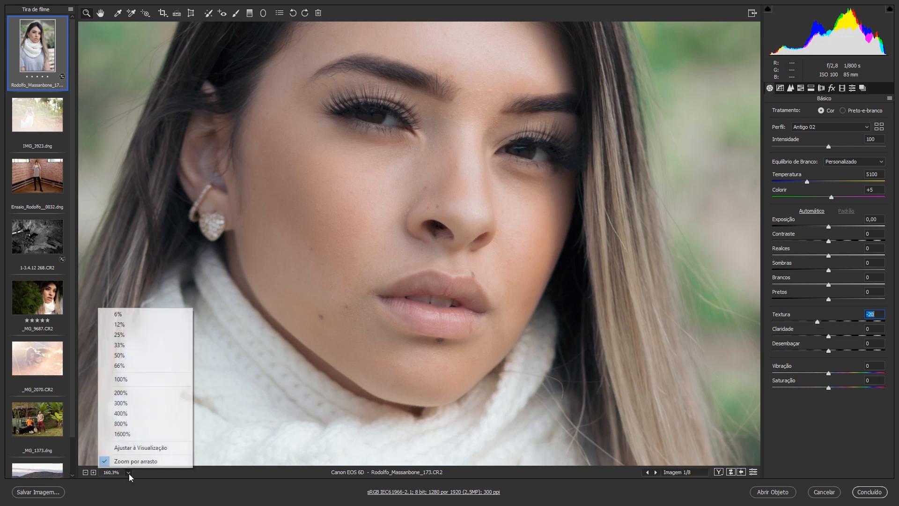
click(136, 445)
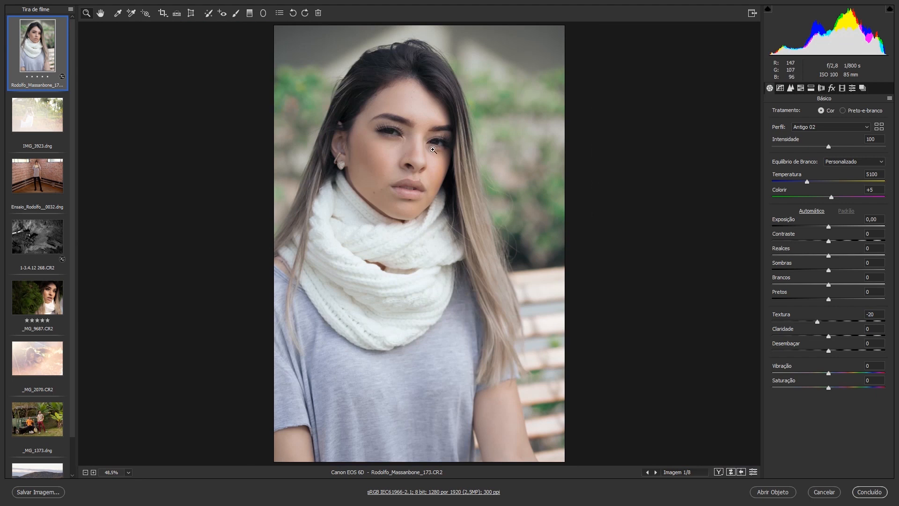
Set Texture to +48 on the black-and-white gravel worker photo and to +55 on the boat landscape _MG_0795.dng.
click(39, 239)
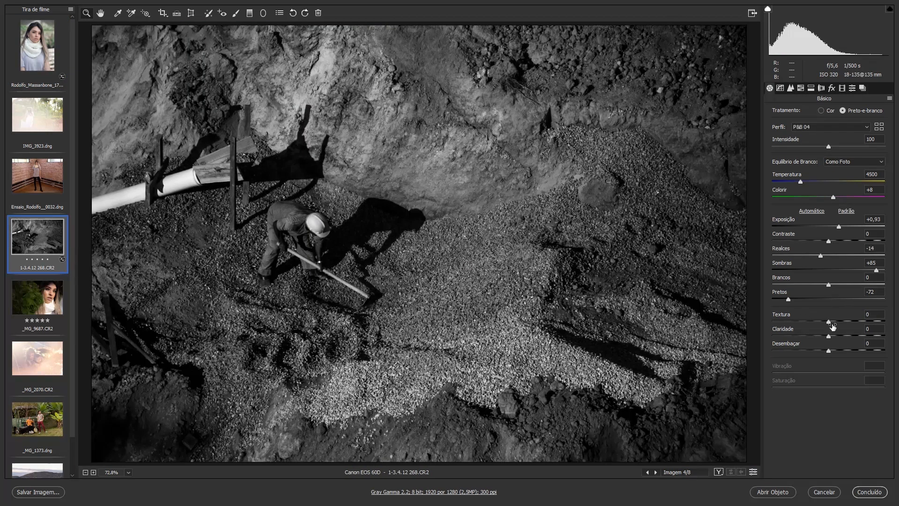
drag(828, 322, 859, 325)
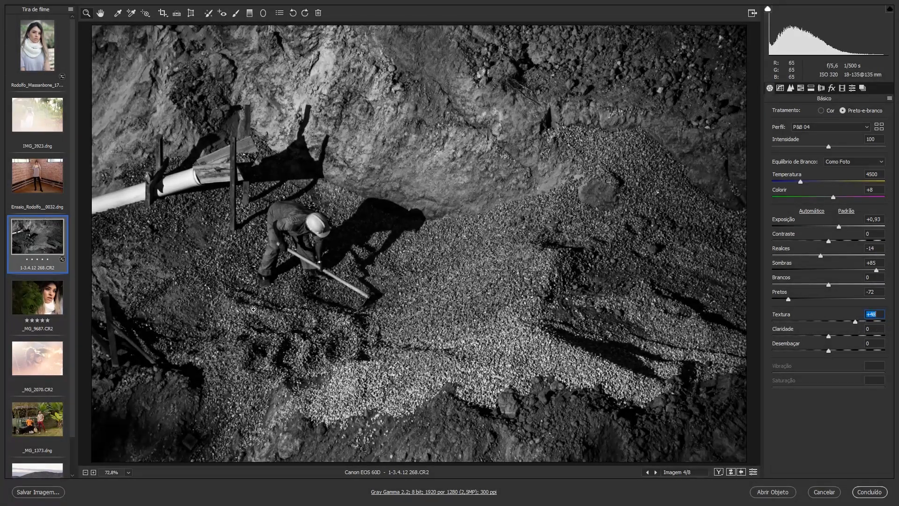
click(33, 474)
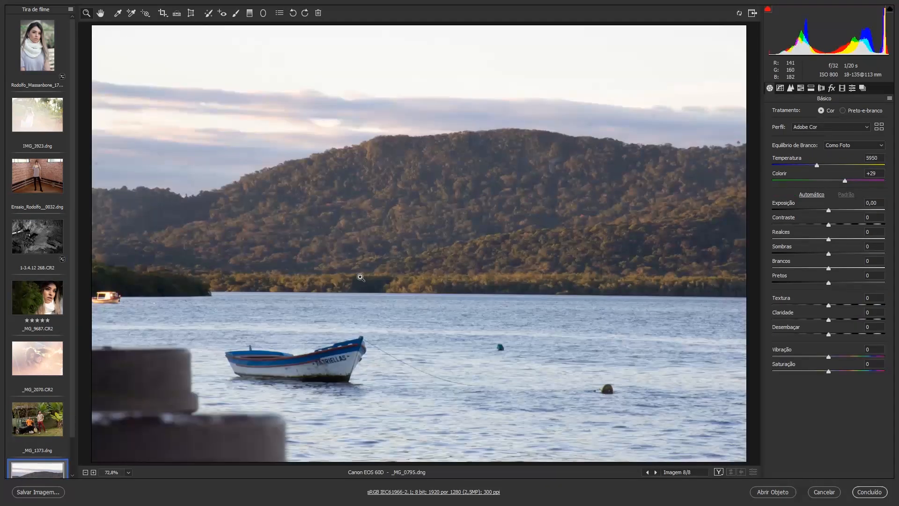
drag(832, 305, 855, 309)
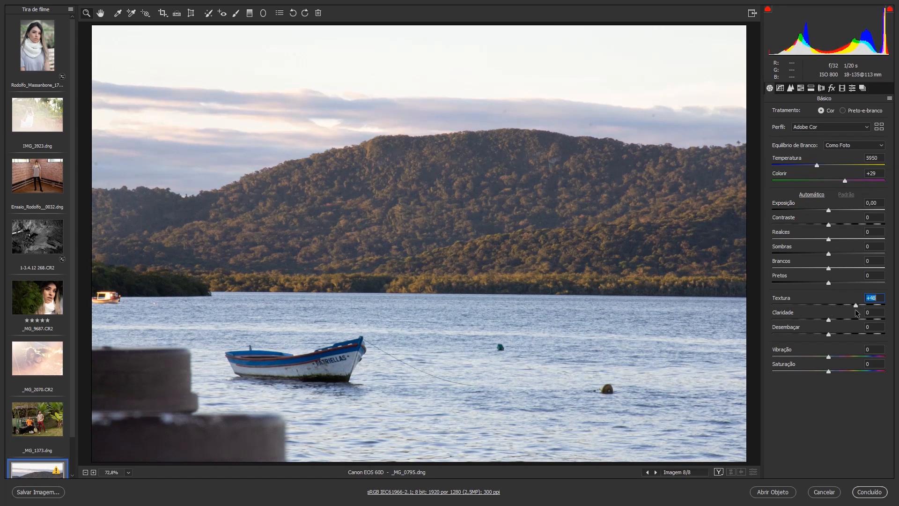
Test Clarity at +100 on the white-scarf portrait at 100% and bring it down to a subtle value of about +9.
click(36, 55)
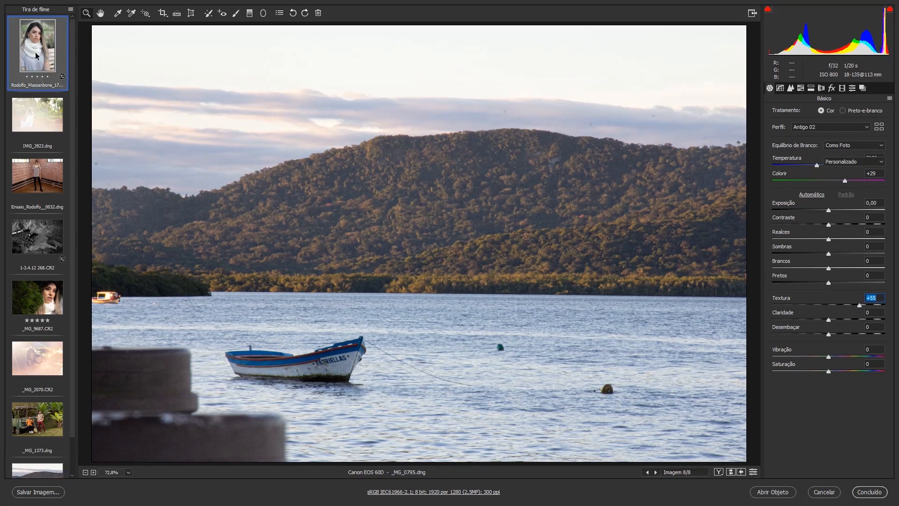
click(128, 472)
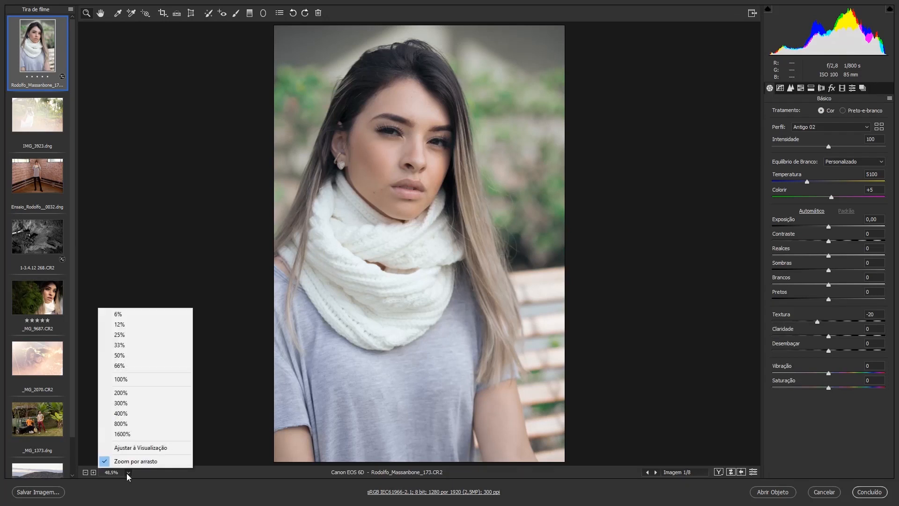
click(133, 381)
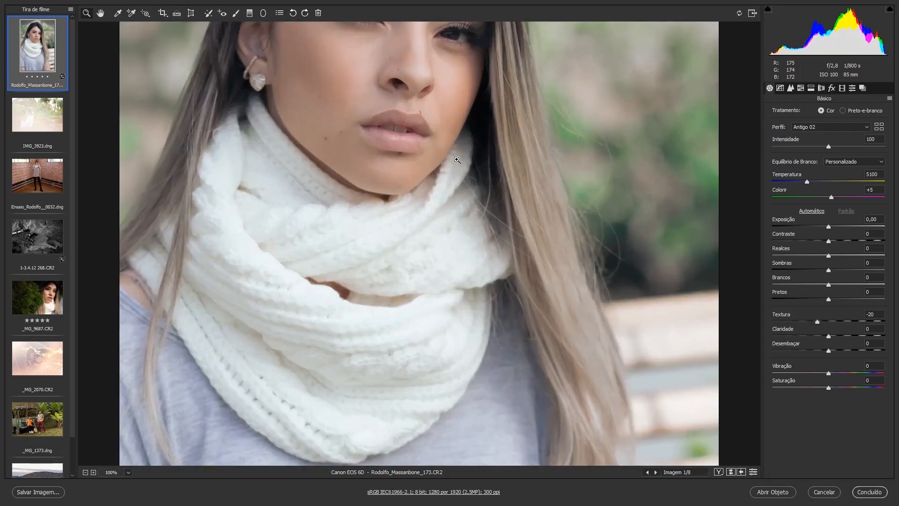
click(100, 13)
drag(396, 103, 452, 324)
drag(829, 335, 894, 335)
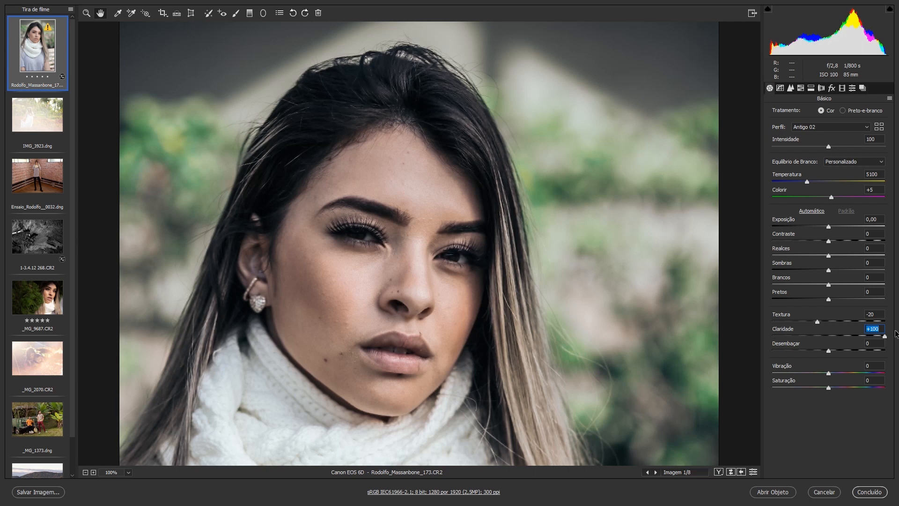
drag(414, 316, 421, 266)
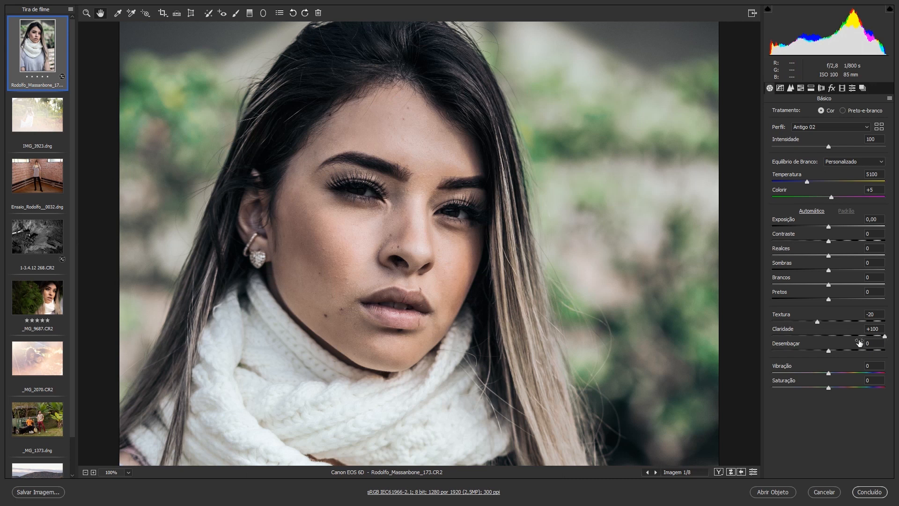
drag(885, 336, 833, 330)
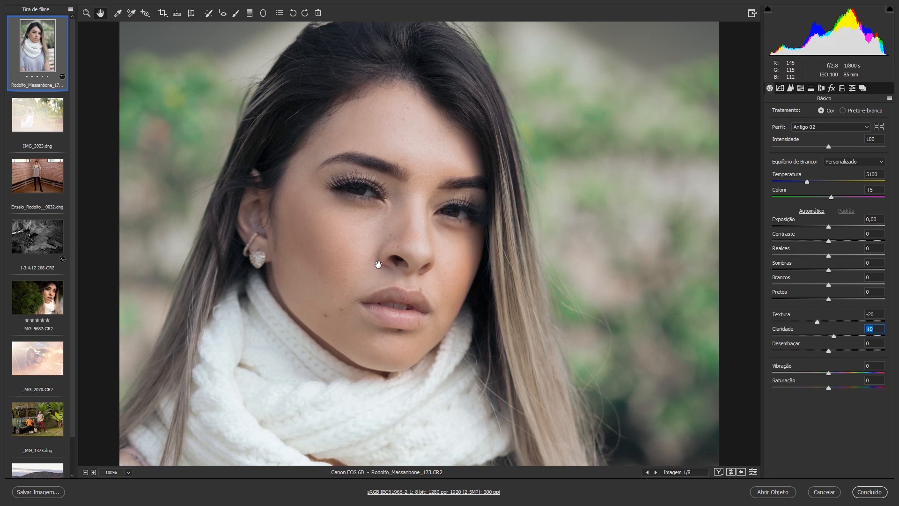
mouse_move(831, 335)
mouse_down()
mouse_move(819, 335)
mouse_move(830, 333)
mouse_up()
Set Clarity to +22 on the black-and-white gravel worker photo and reset its tone adjustments to their defaults.
click(33, 241)
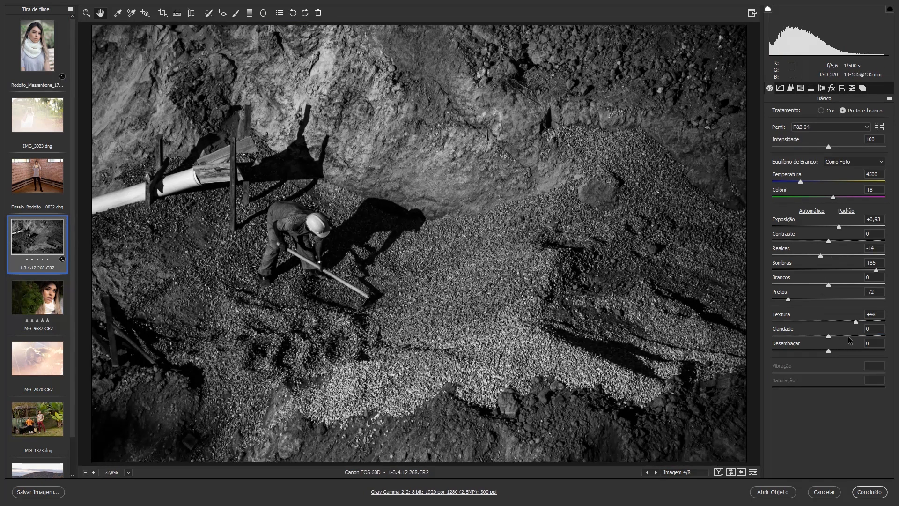
mouse_move(831, 337)
mouse_down()
mouse_move(857, 336)
mouse_move(845, 336)
mouse_up()
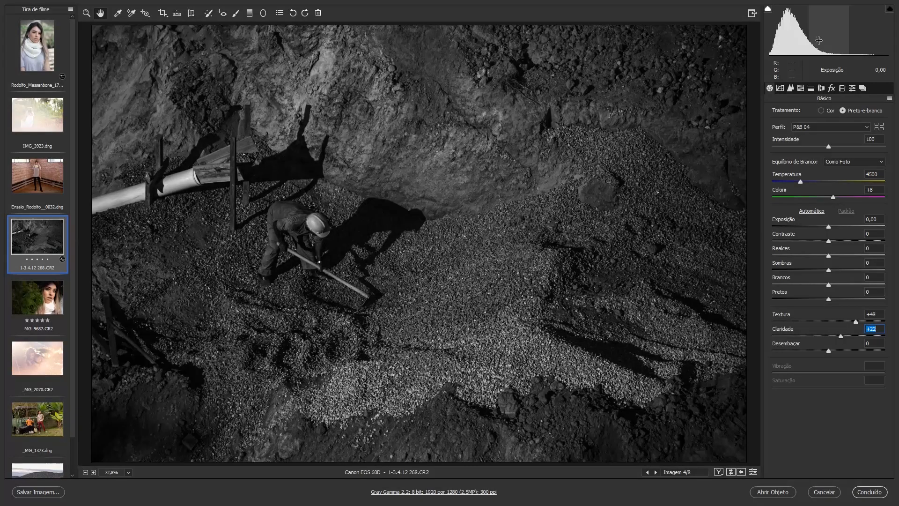
Set the gravel worker photo's Exposure to +0,79 and Shadows to +29, and refine Clarity to +19 and Texture to +39.
drag(819, 40, 837, 40)
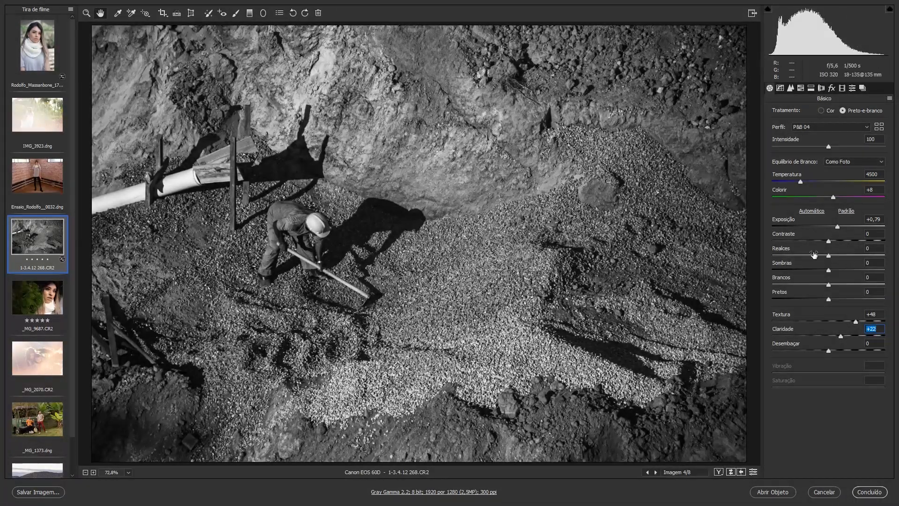
drag(796, 37, 808, 38)
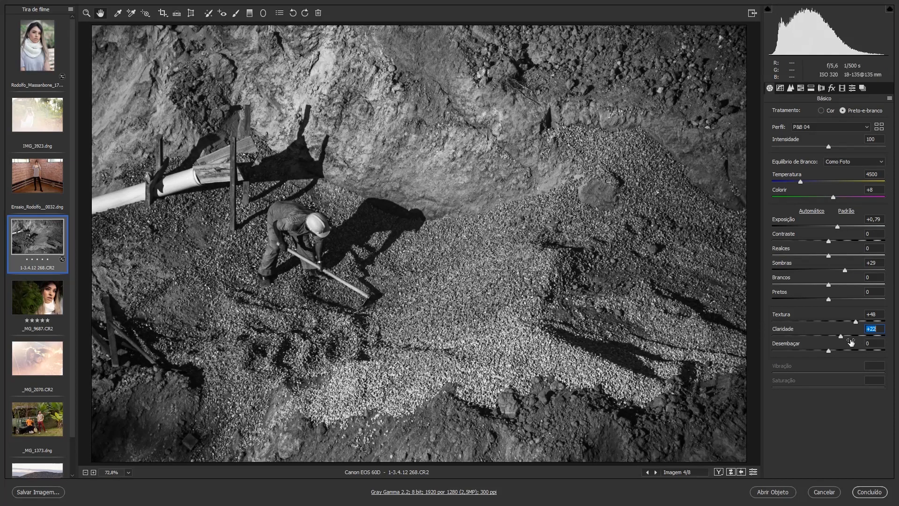
mouse_move(841, 337)
mouse_down()
mouse_move(801, 337)
mouse_move(841, 336)
mouse_move(849, 326)
mouse_up()
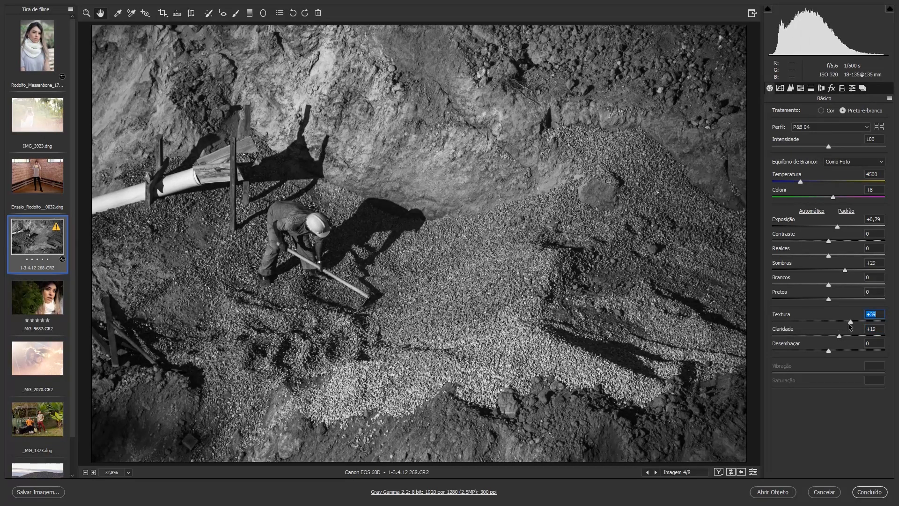
Set Clarity to +33 and Texture to -40 on the portrait beside the green foliage, _MG_9687.CR2.
click(47, 305)
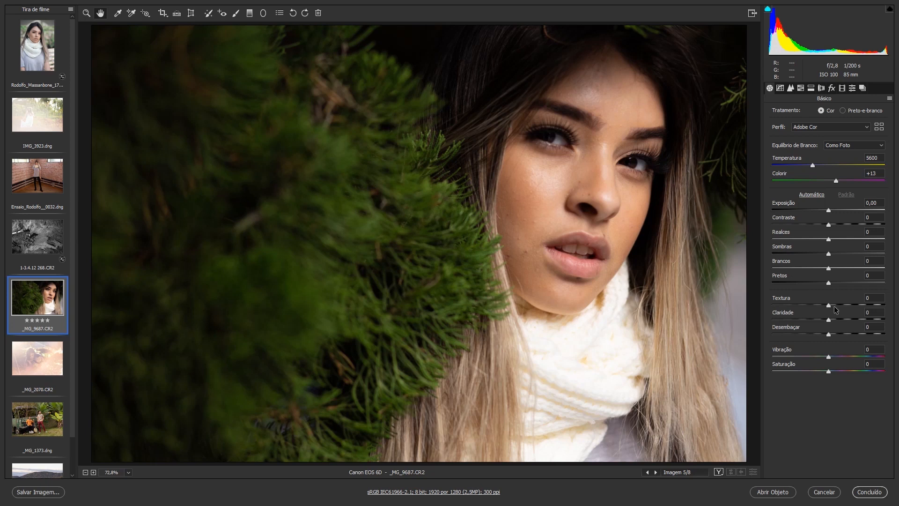
drag(829, 319, 805, 306)
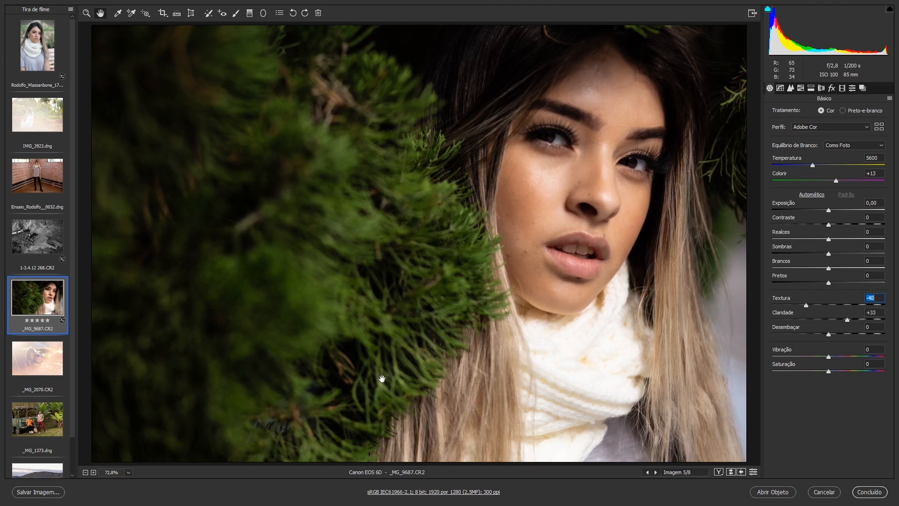
Set Texture to +18 and Clarity to +27 on the photo of two men by the old bus, _MG_1373.dng.
scroll(38, 281, down, 1)
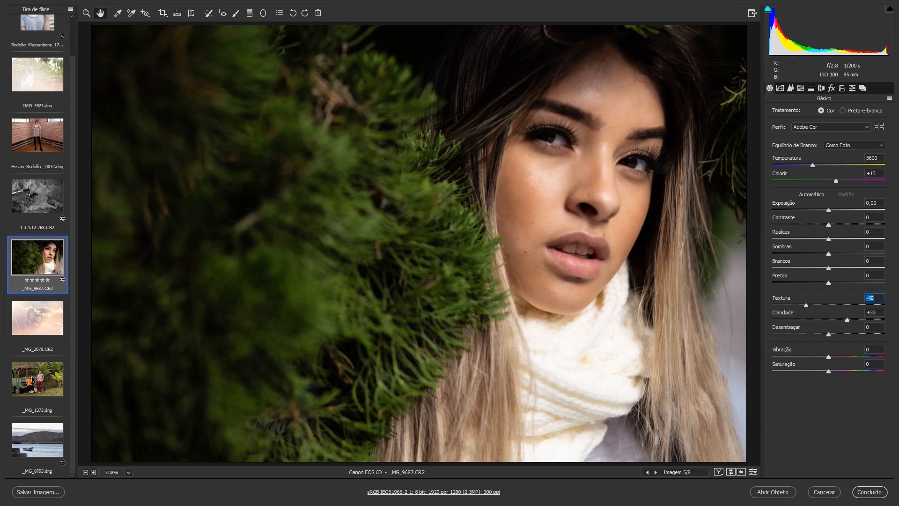
click(38, 379)
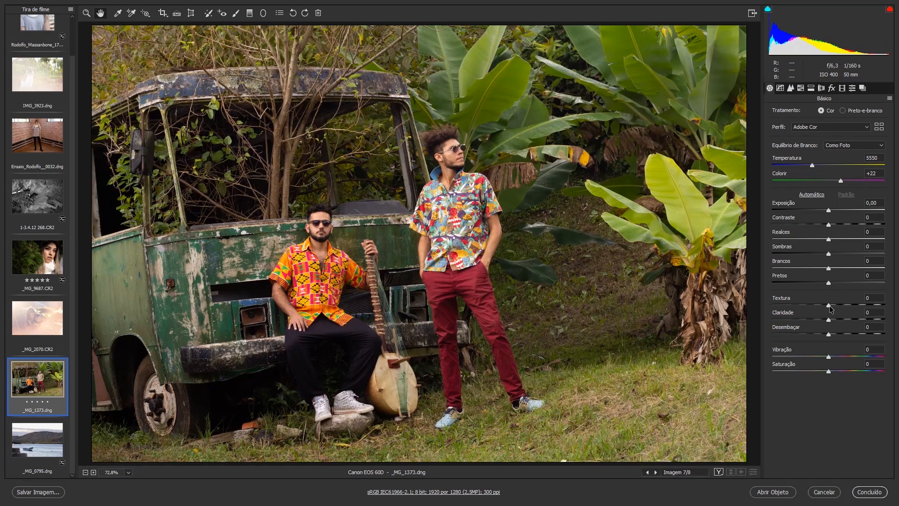
drag(830, 305, 838, 305)
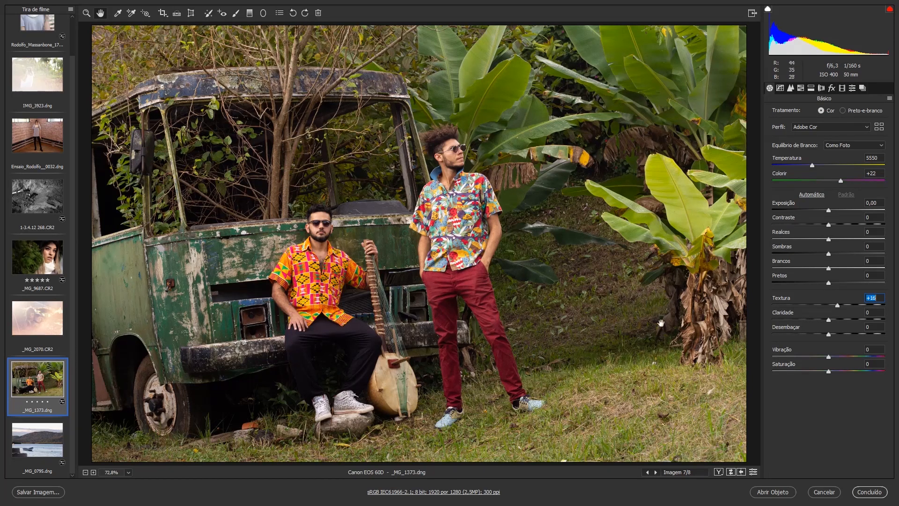
drag(829, 320, 840, 306)
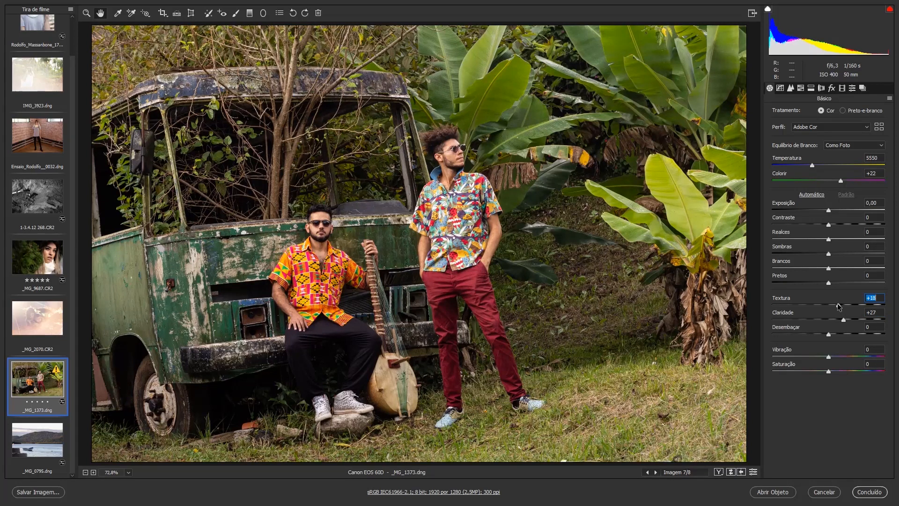
Set Dehaze to +100 on the hazy garden photo IMG_3923.dng and to +95 on the mother-and-baby photo _MG_2070.CR2.
click(29, 86)
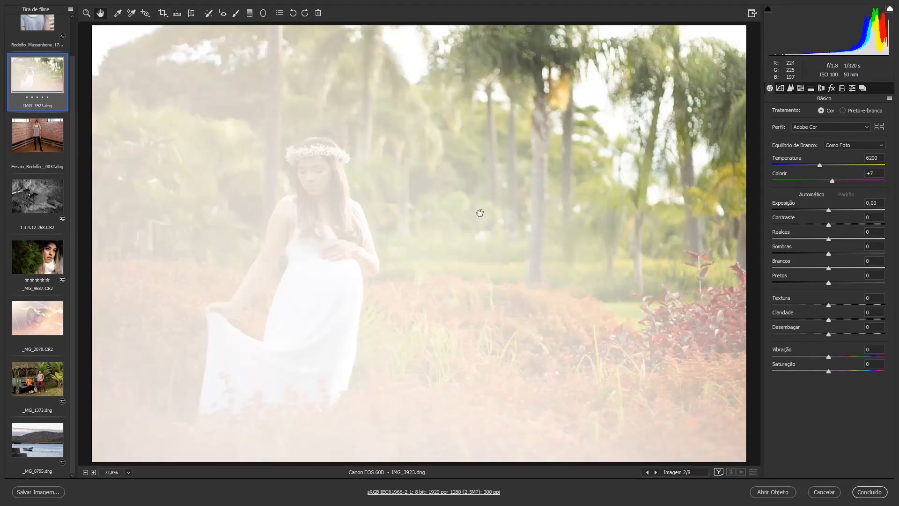
click(46, 315)
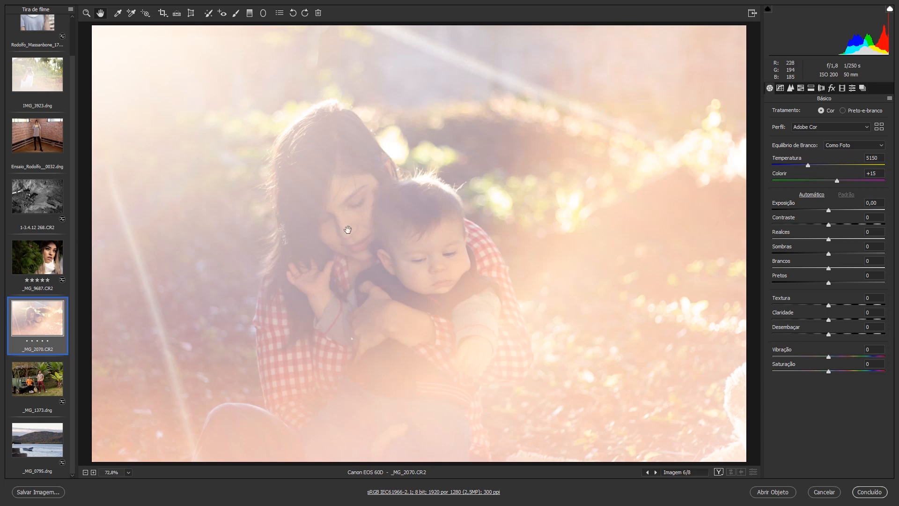
click(29, 76)
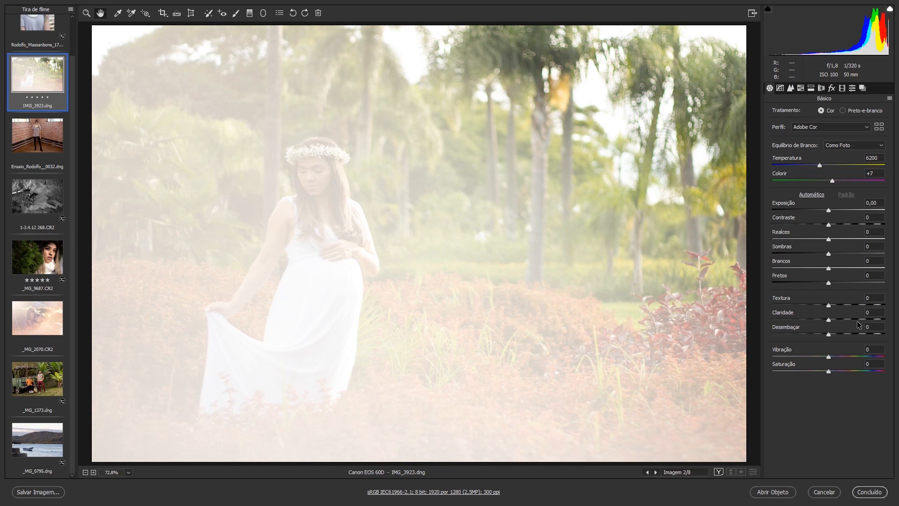
drag(829, 334, 885, 334)
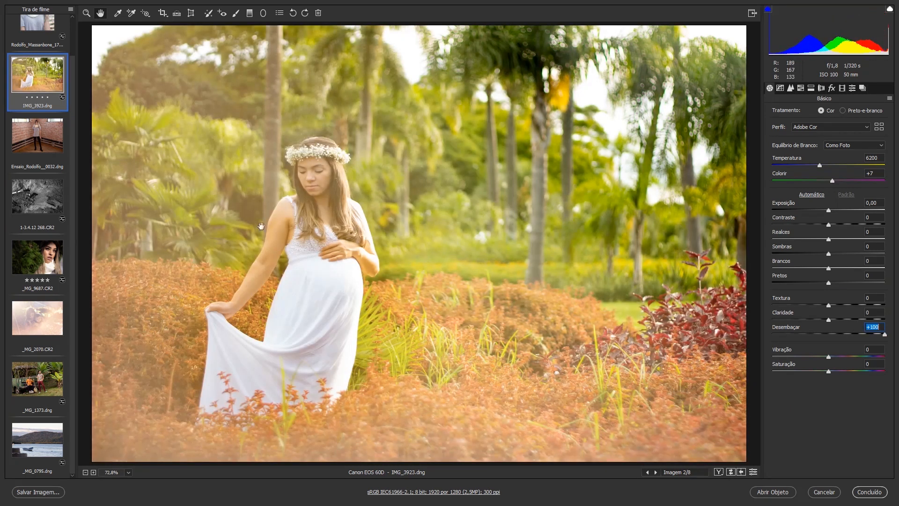
click(37, 318)
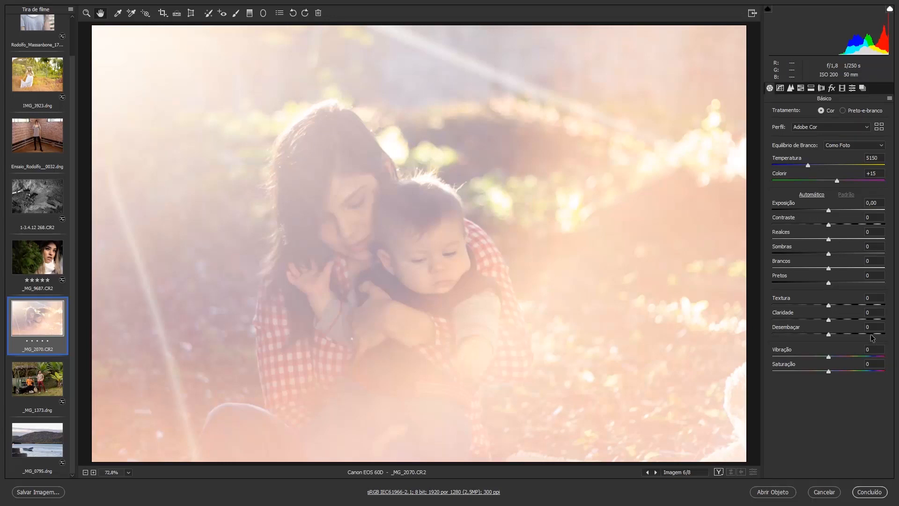
drag(833, 336, 885, 336)
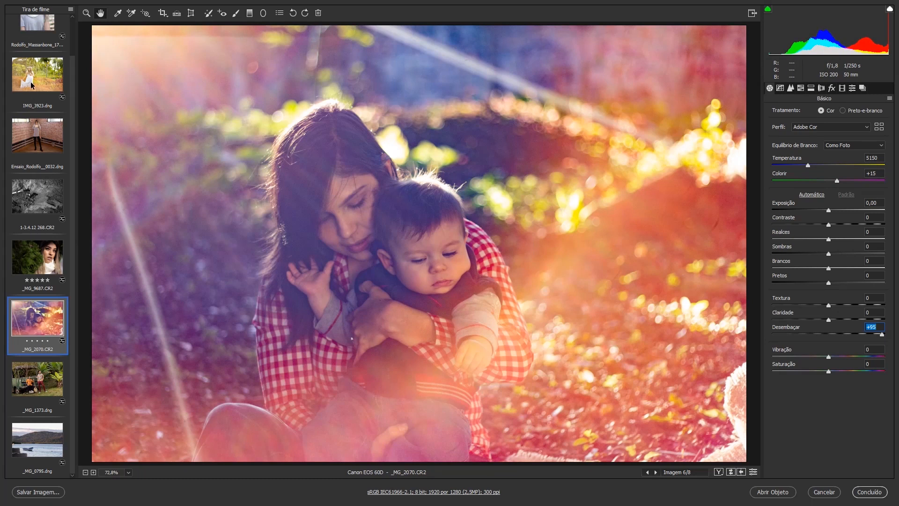
On IMG_3923.dng, set Exposure to -0,49, Shadows to -52, Whites to -100, Blacks to -53, Texture to +13 and Clarity to +31.
click(31, 84)
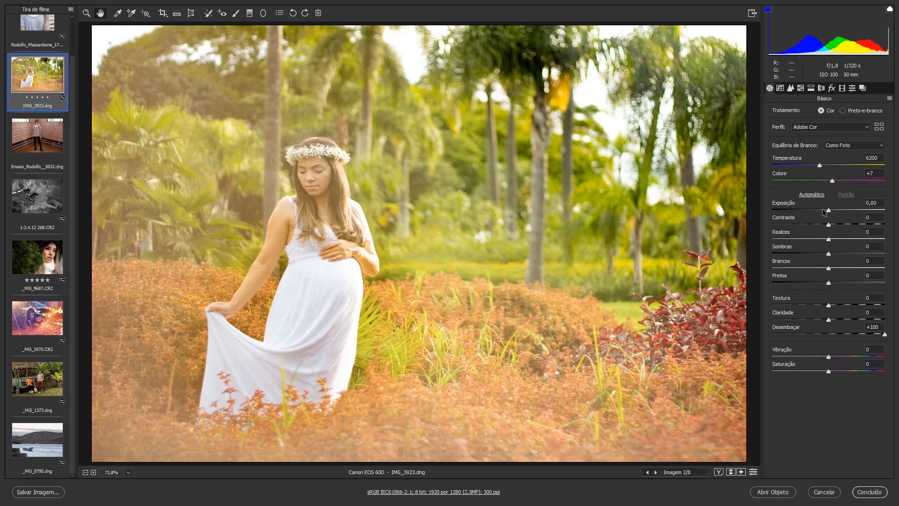
drag(829, 210, 821, 210)
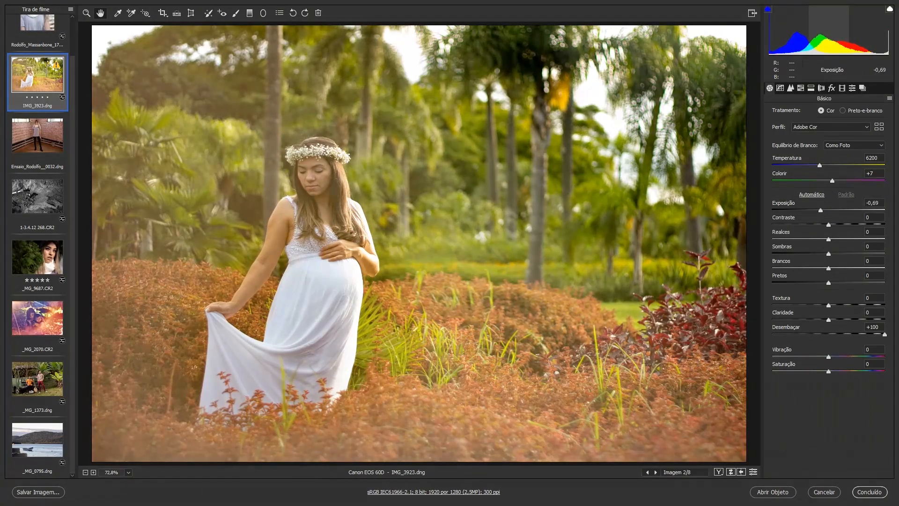
drag(828, 268, 814, 268)
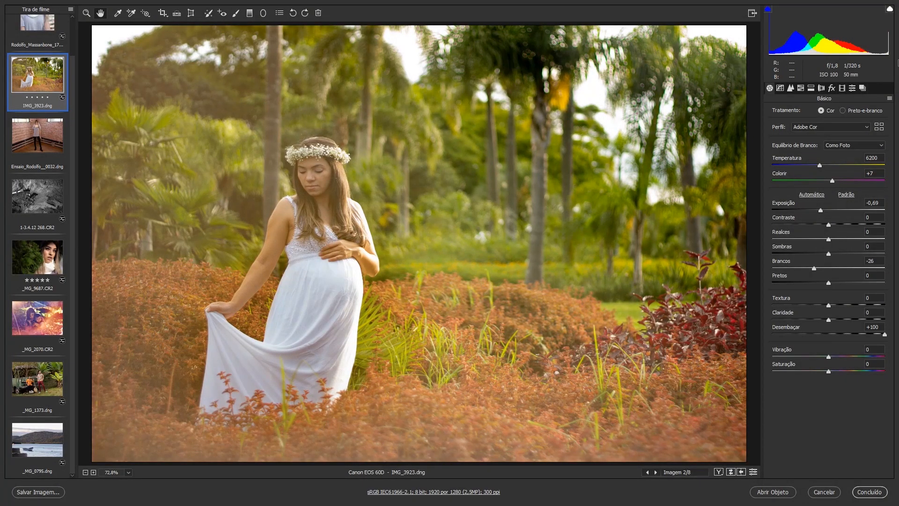
drag(885, 43, 772, 42)
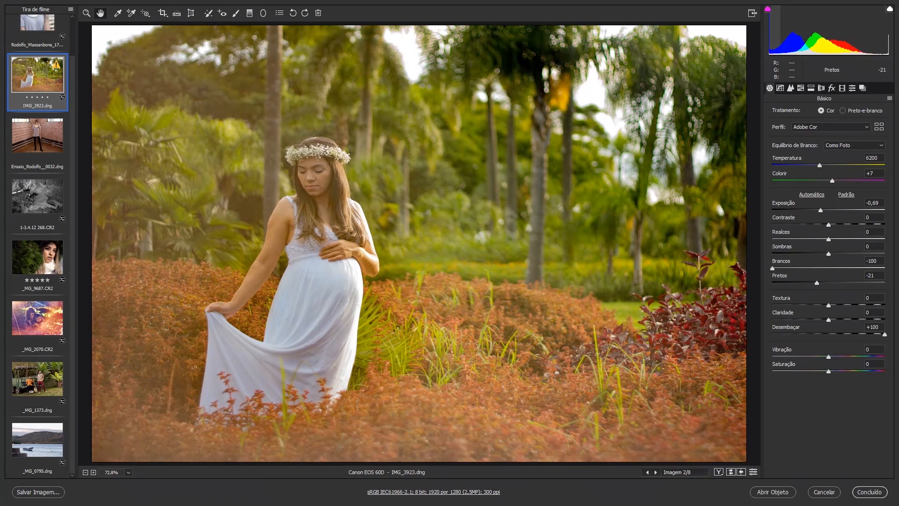
drag(811, 283, 823, 283)
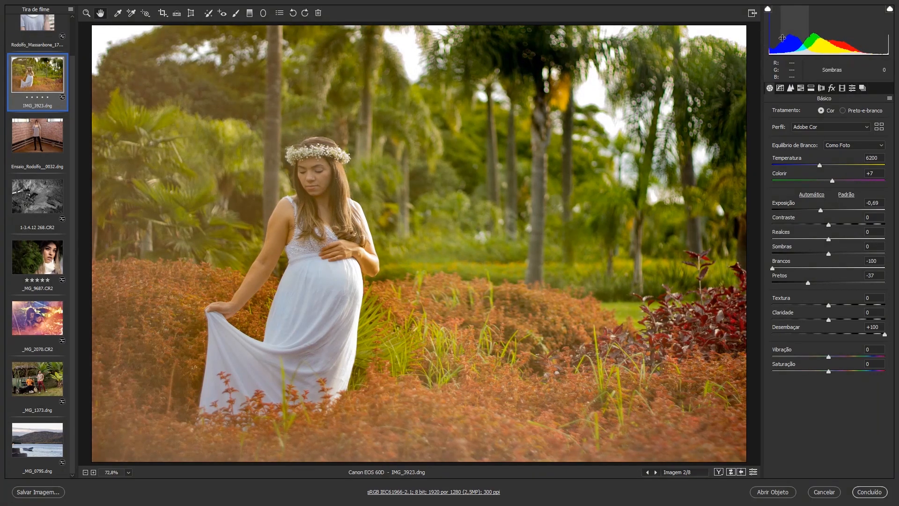
drag(785, 38, 784, 38)
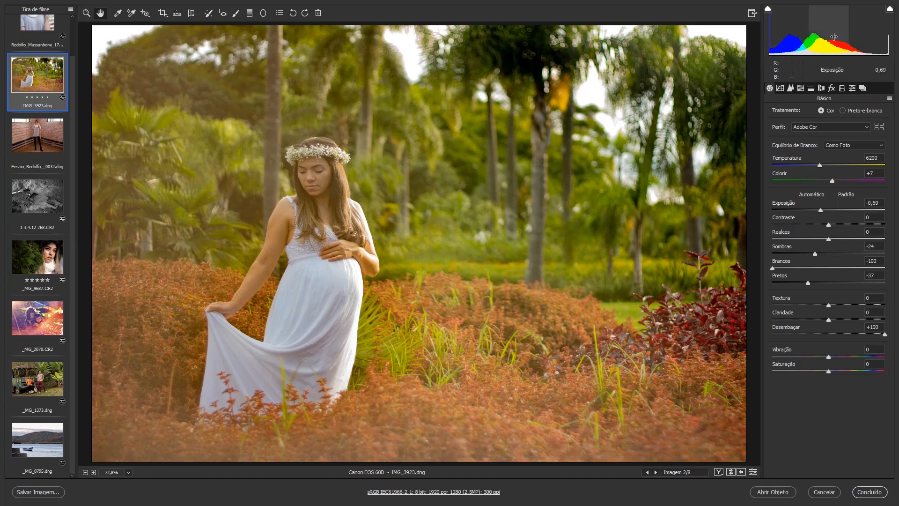
drag(827, 37, 771, 37)
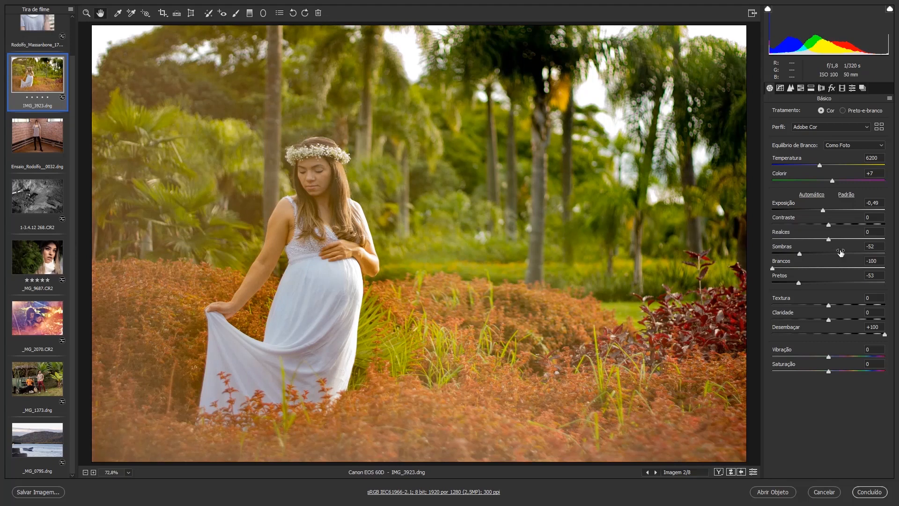
mouse_move(829, 320)
mouse_down()
mouse_move(854, 320)
mouse_move(836, 304)
mouse_up()
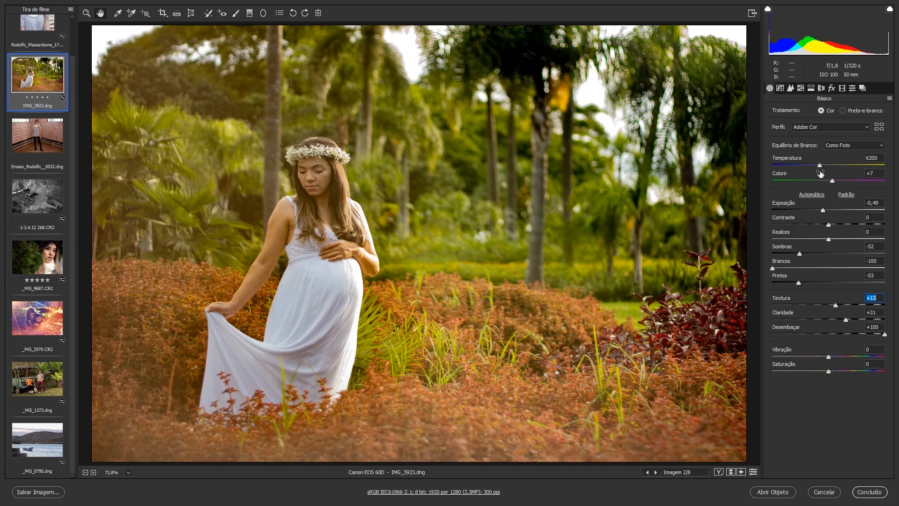
Try white balance Temperatures of 5900, 6200, 5150, 5500, 5400 and 5300 on the garden photo.
drag(819, 168, 816, 168)
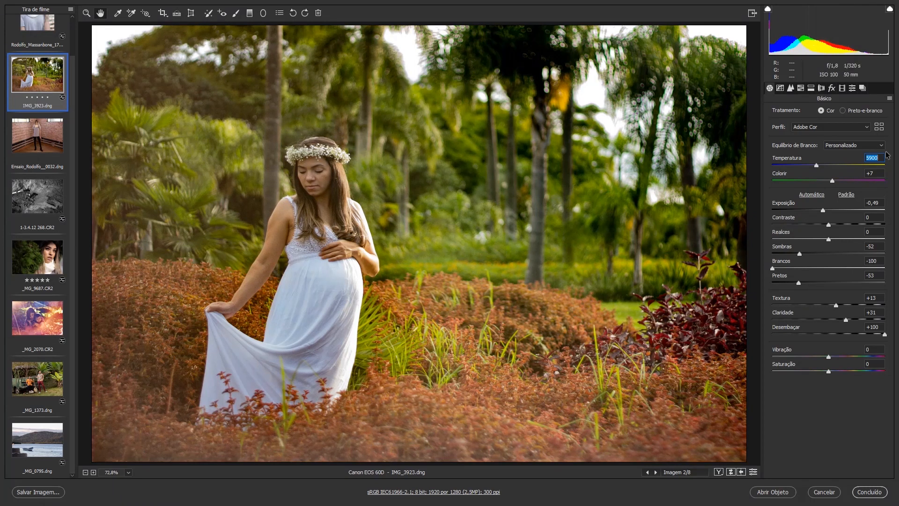
drag(816, 166, 817, 167)
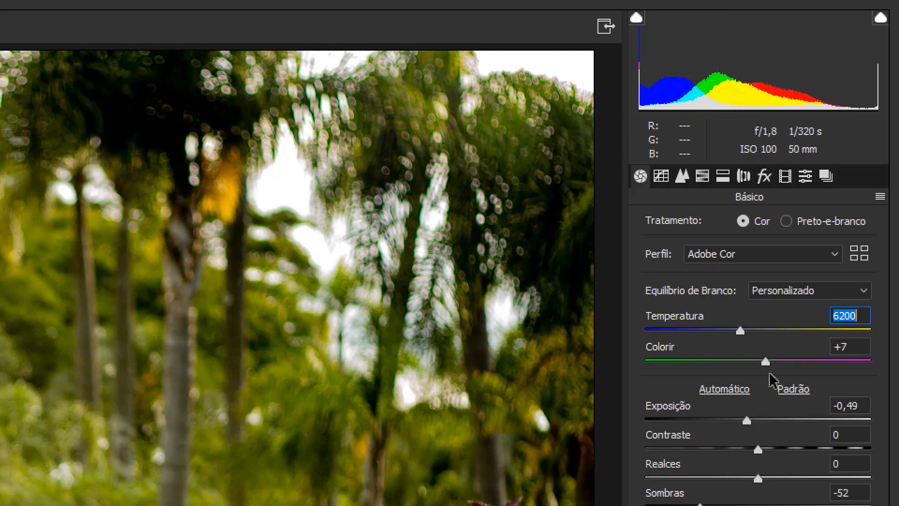
drag(739, 330, 715, 330)
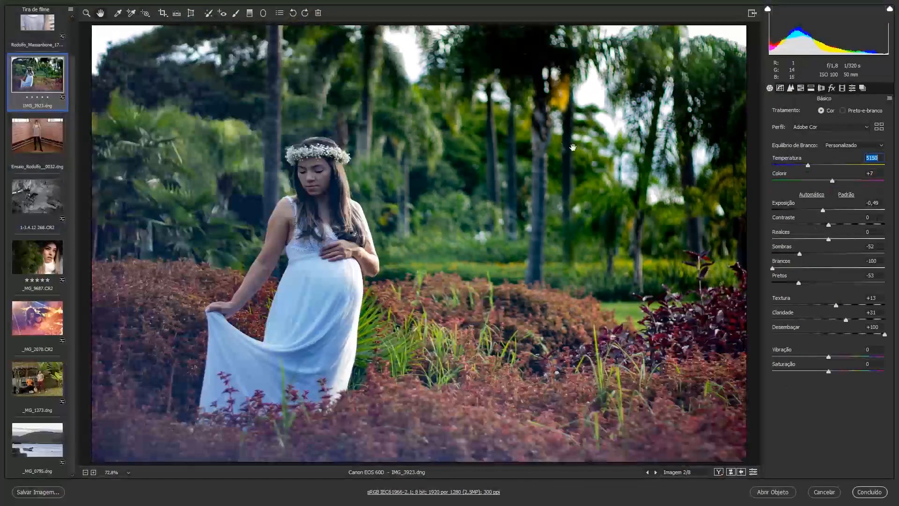
mouse_move(808, 168)
mouse_down()
mouse_move(800, 167)
mouse_move(812, 166)
mouse_up()
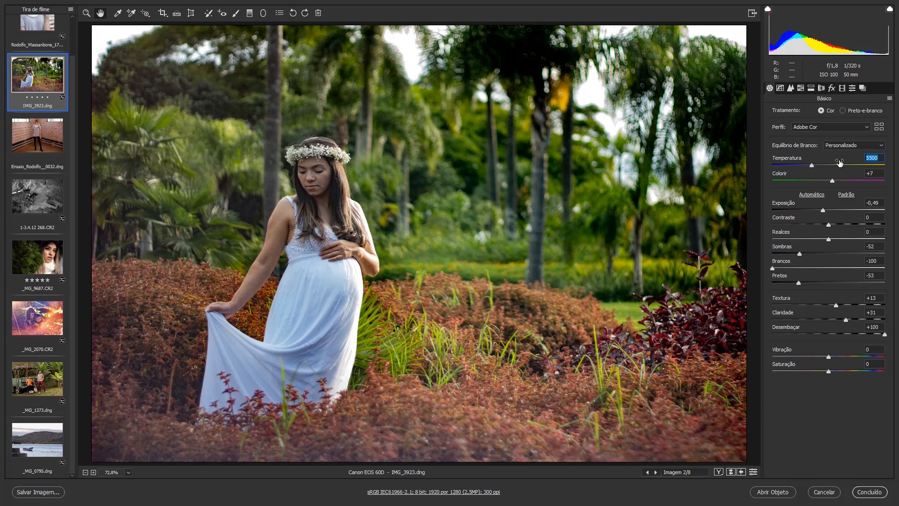
text(540)
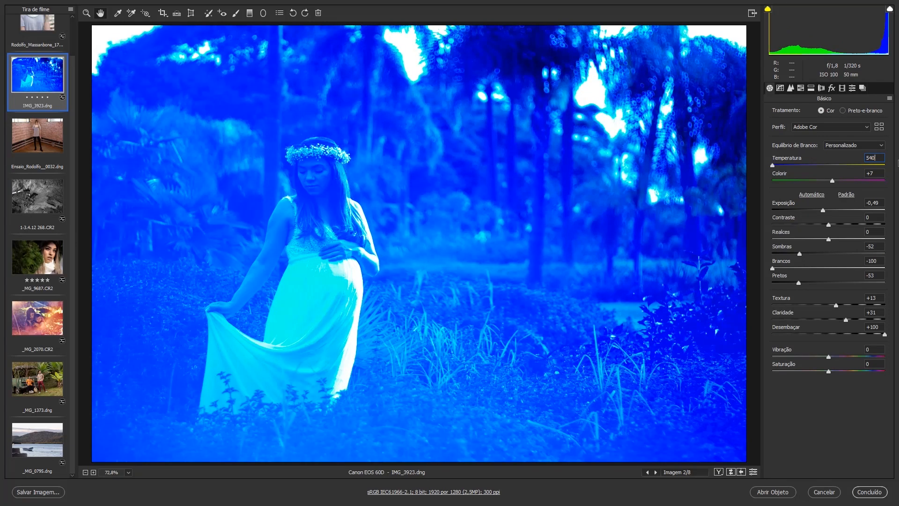
text(0)
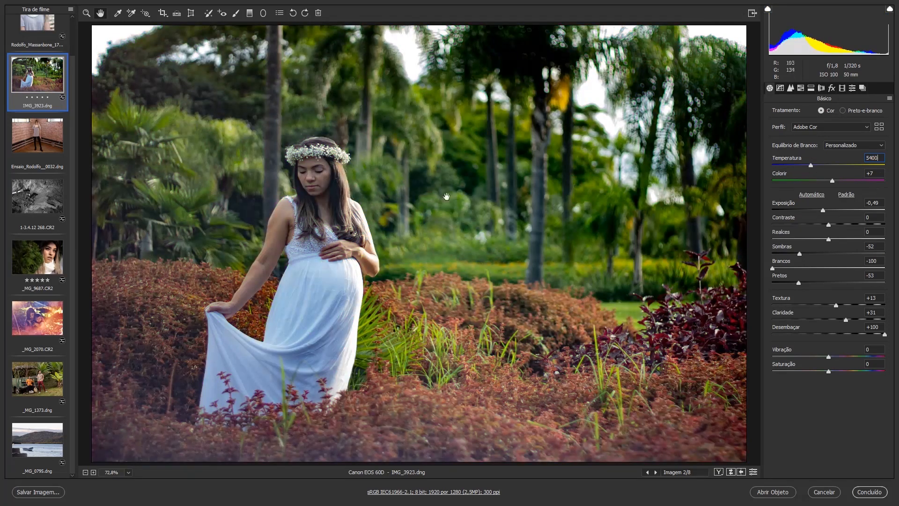
key(Return)
text(530)
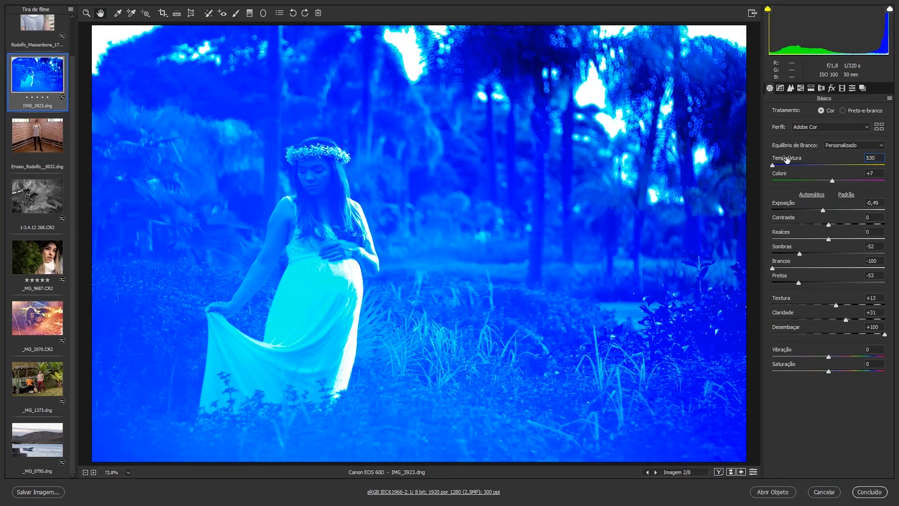
text(00)
Set the garden photo's white balance Temperature to 5800 and its Tint to +9.
drag(832, 181, 834, 179)
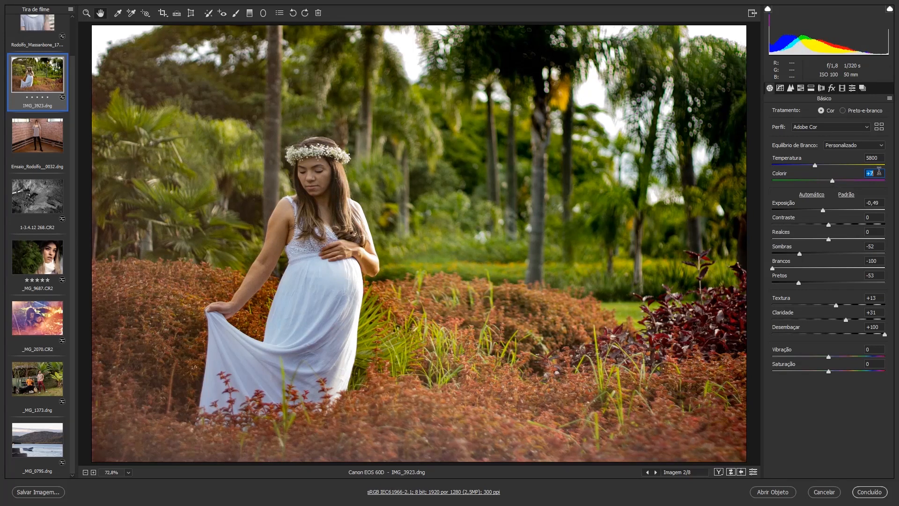
text(9)
click(871, 201)
Compare the garden photo before and after the edits, and return to the single-image view.
key(q)
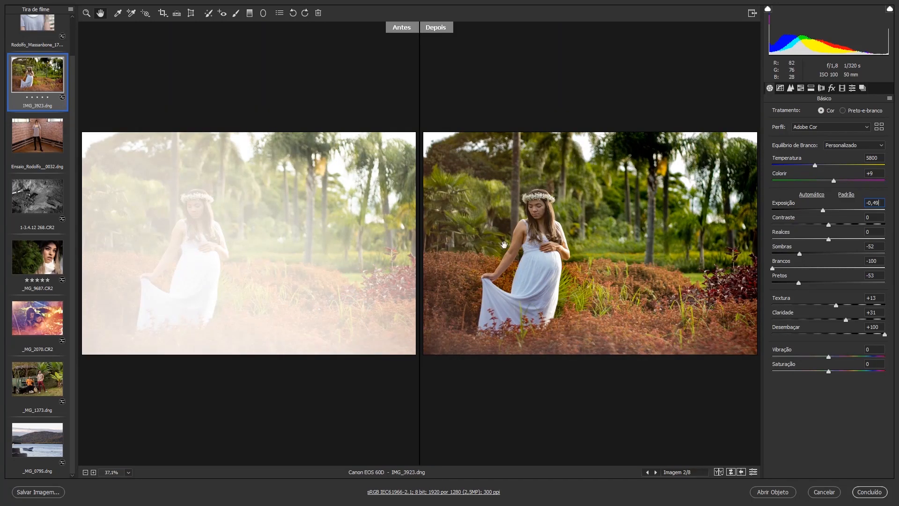
key(q)
key(q)
key(q)
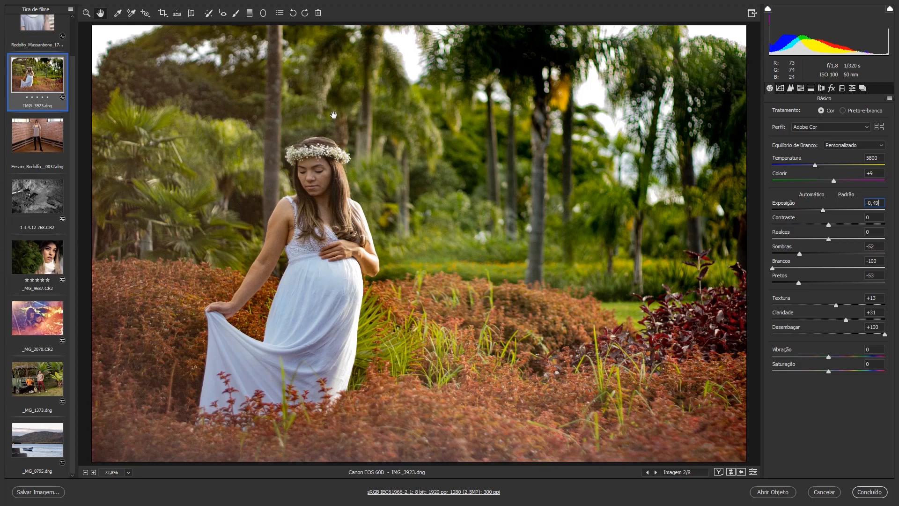
On the mother-and-baby photo _MG_2070.CR2, set Vibrance to -18, Saturation to -8, Shadows to +10 and Dehaze to +89.
click(49, 325)
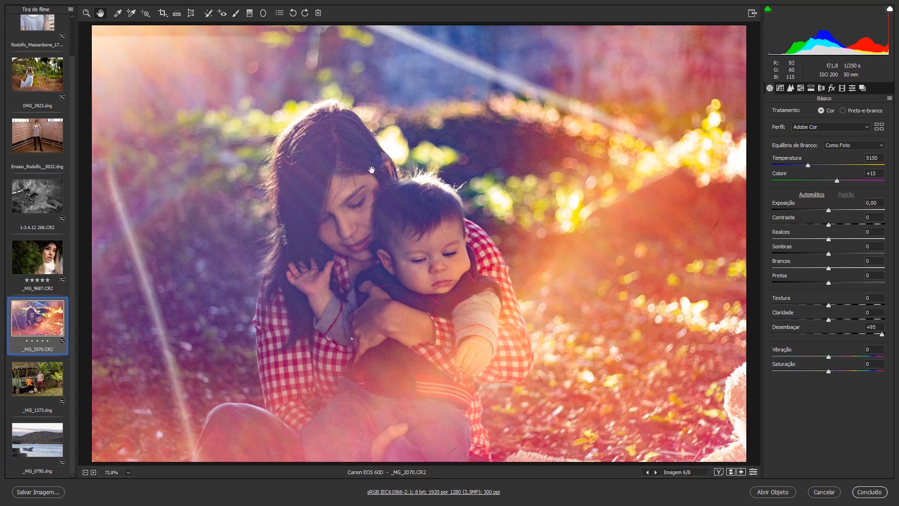
mouse_move(828, 359)
mouse_down()
mouse_move(818, 362)
mouse_move(824, 372)
mouse_up()
mouse_move(829, 253)
mouse_down()
mouse_move(861, 252)
mouse_move(834, 254)
mouse_up()
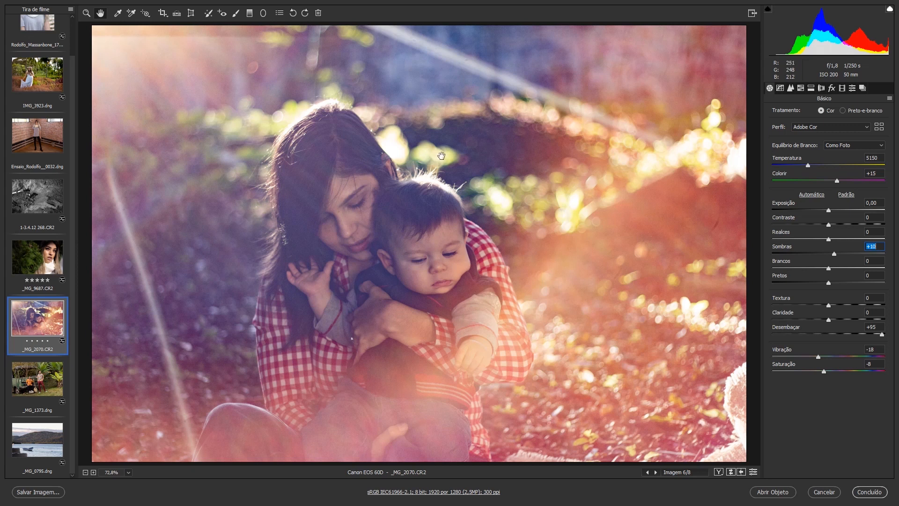
drag(881, 336, 878, 336)
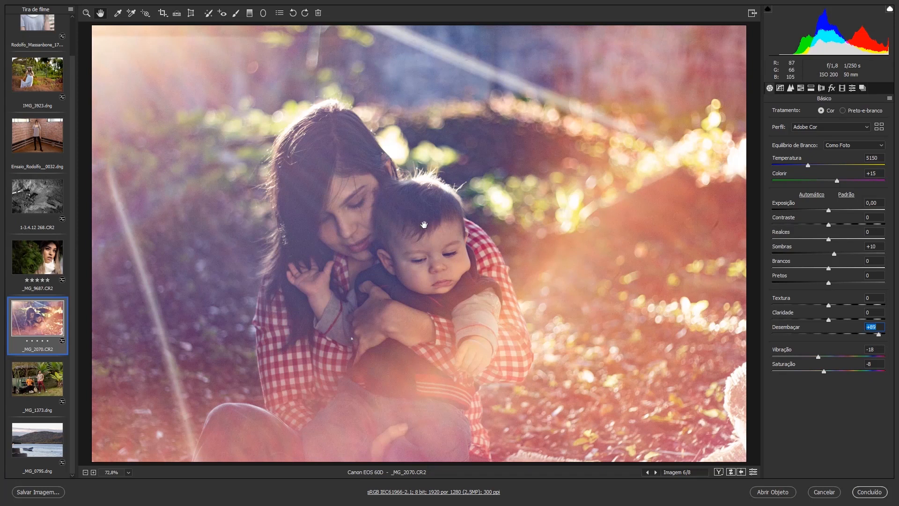
Compare the mother-and-baby photo before and after the edits, and return to the single-image view.
key(q)
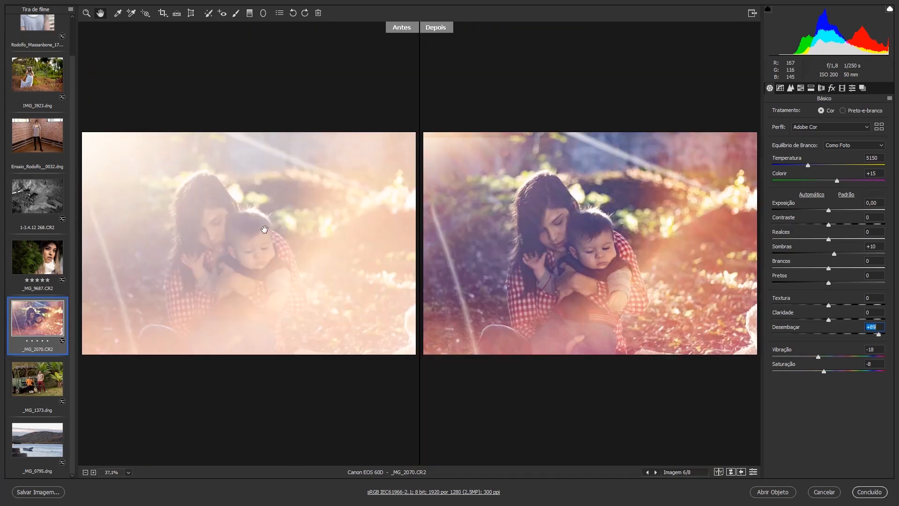
key(q)
key(q)
key(q)
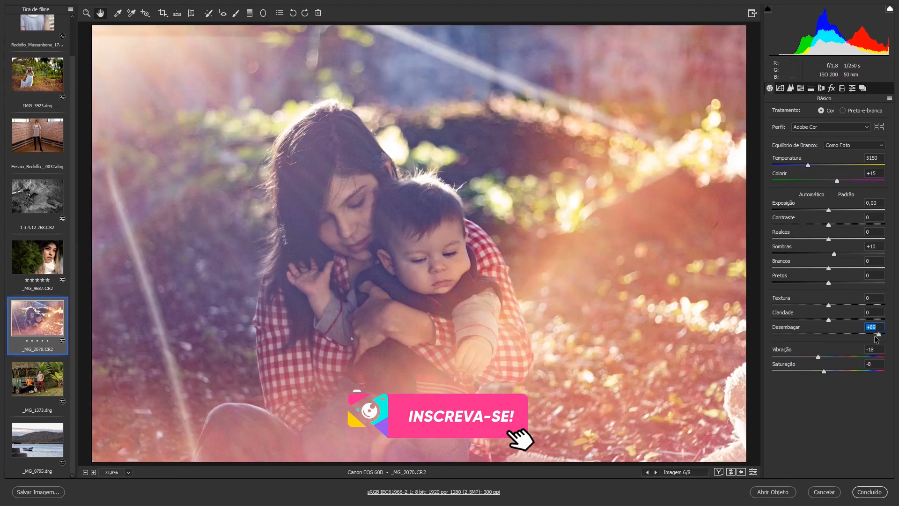
Fine-tune Dehaze on the mother-and-baby photo to +85.
key(Down)
key(Down)
key(Down)
key(Down)
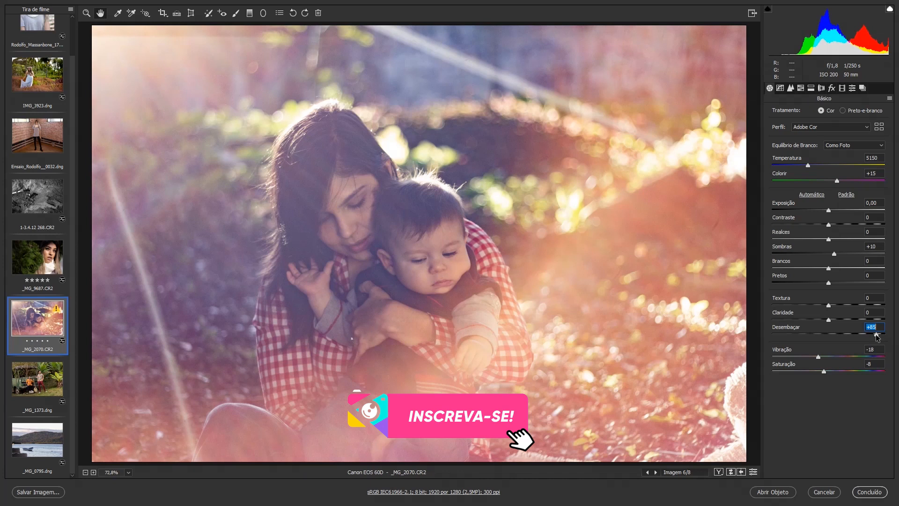